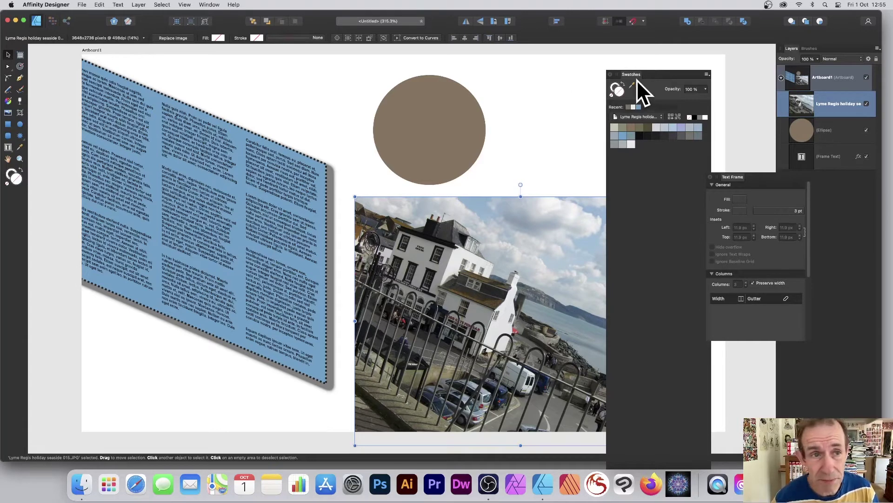
Show the Swatches panel and keep it on screen.
click(185, 5)
mouse_move(188, 173)
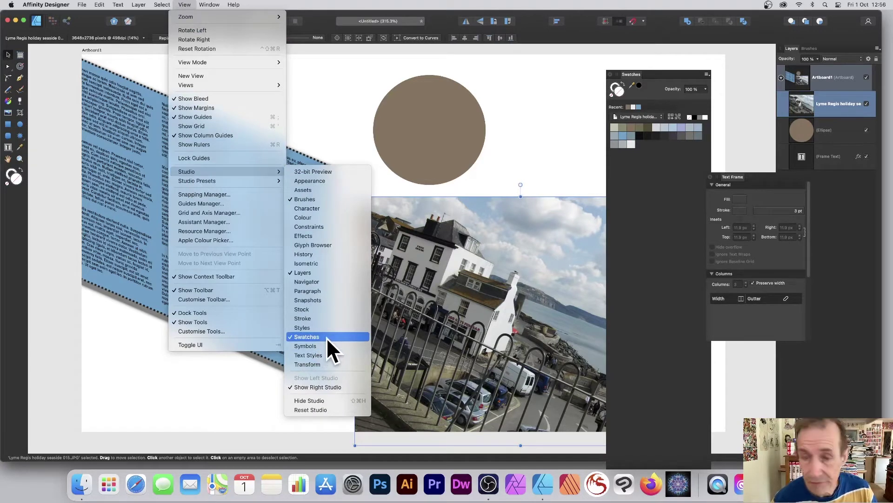
click(626, 80)
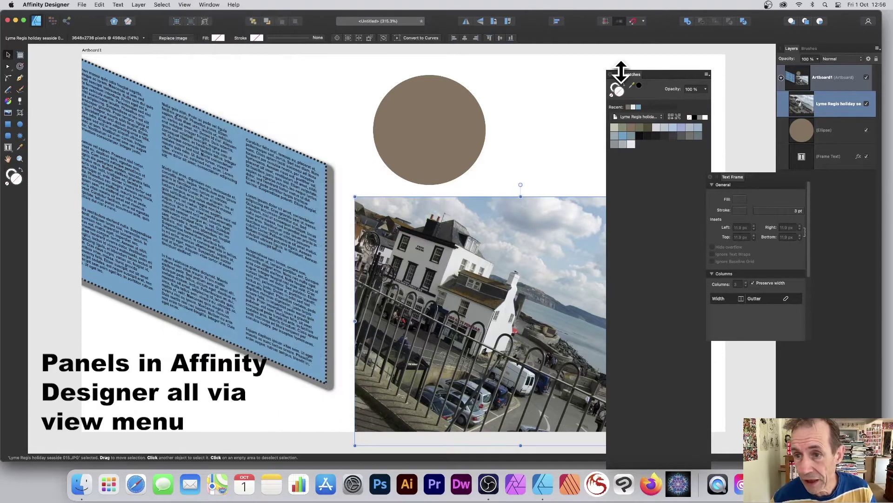
Create an application palette from the document's colours.
click(706, 75)
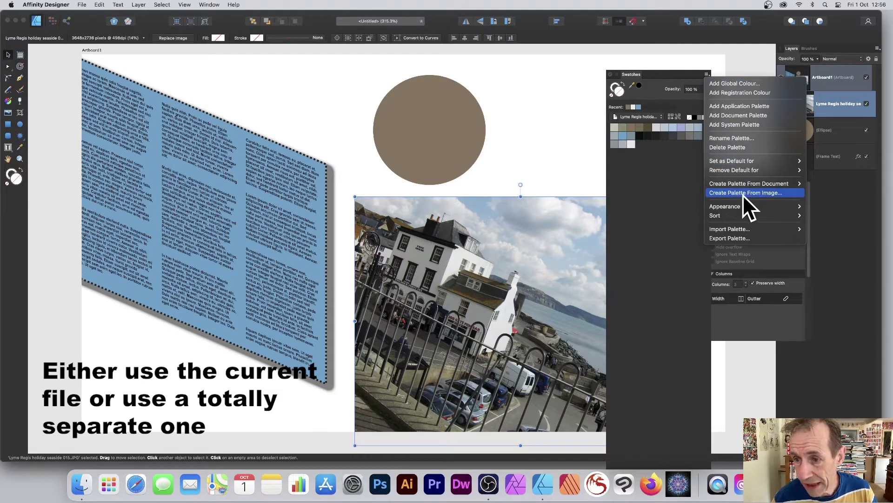
mouse_move(735, 183)
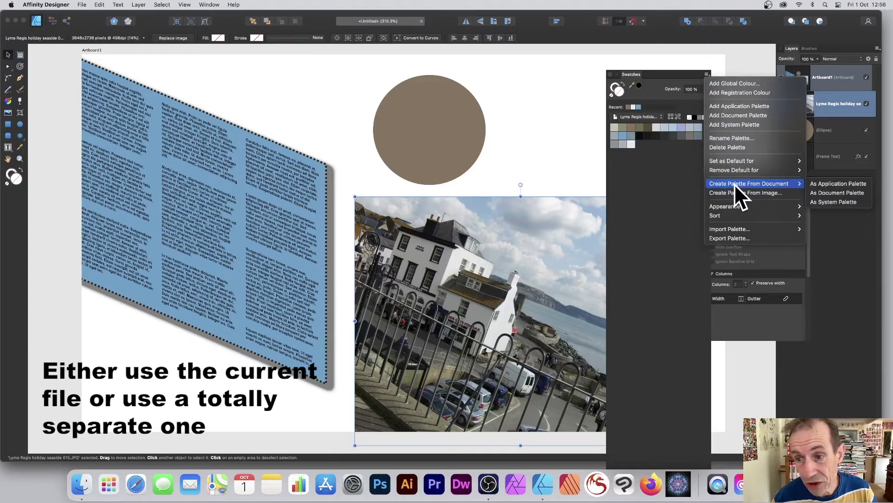
click(848, 185)
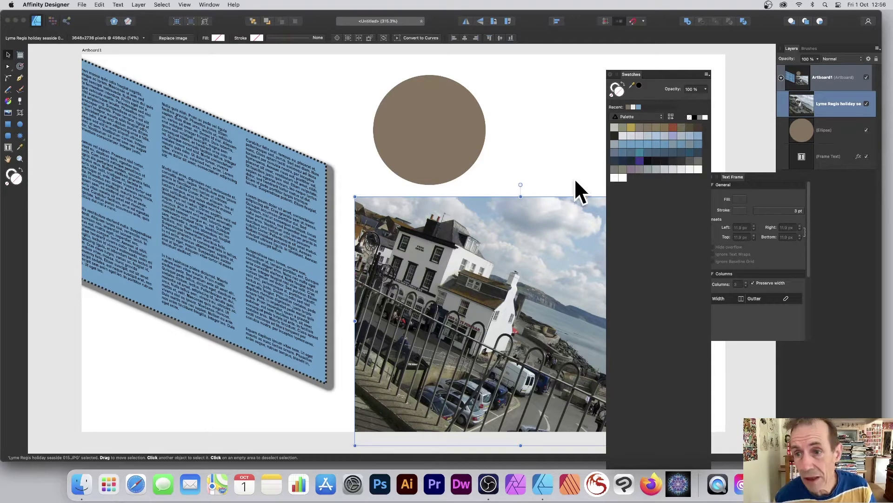
Keep 'Palette' selected as the current swatch set and reopen the Swatches panel menu.
click(659, 117)
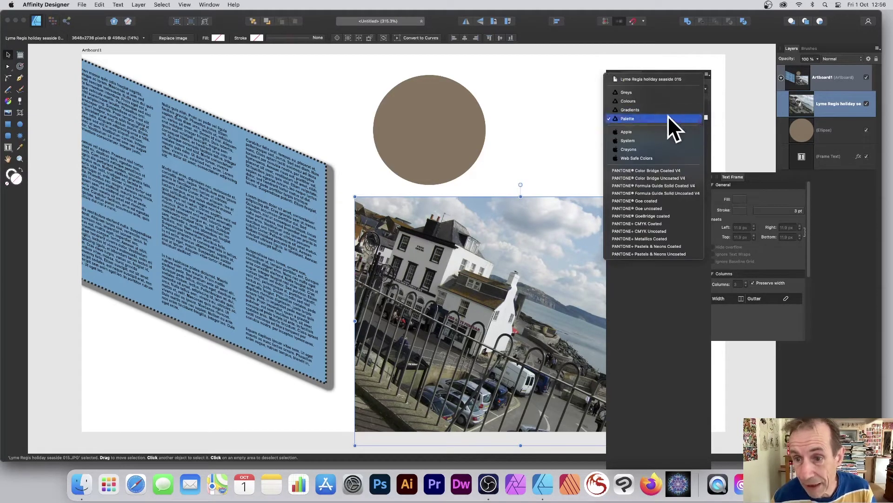
click(639, 120)
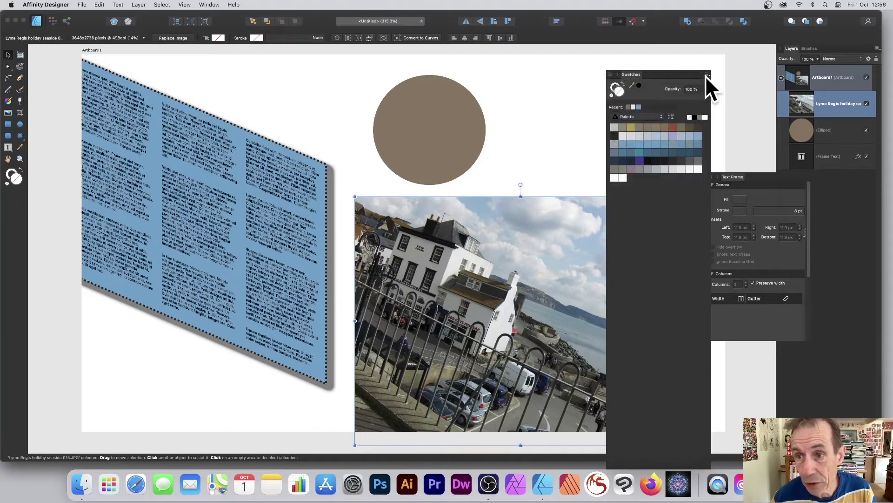
click(706, 75)
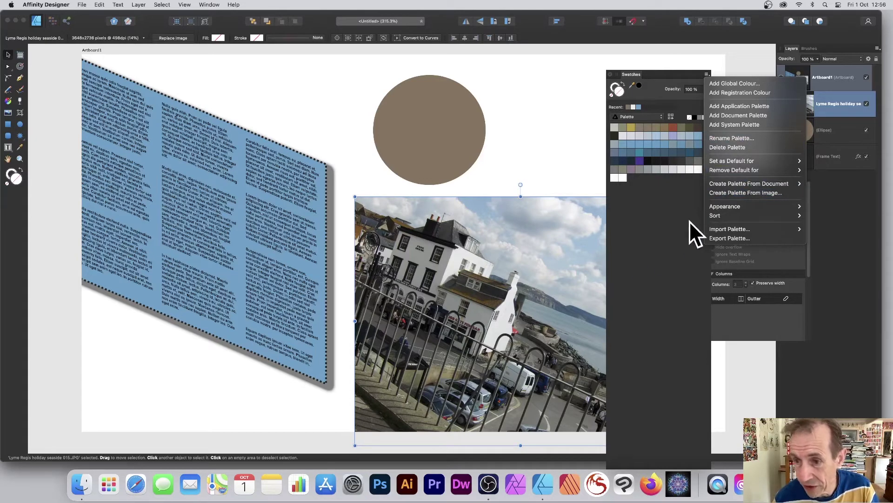
Start a palette from an image, loading the photo Lyme Regis holiday seaside 015.JPG.
click(719, 193)
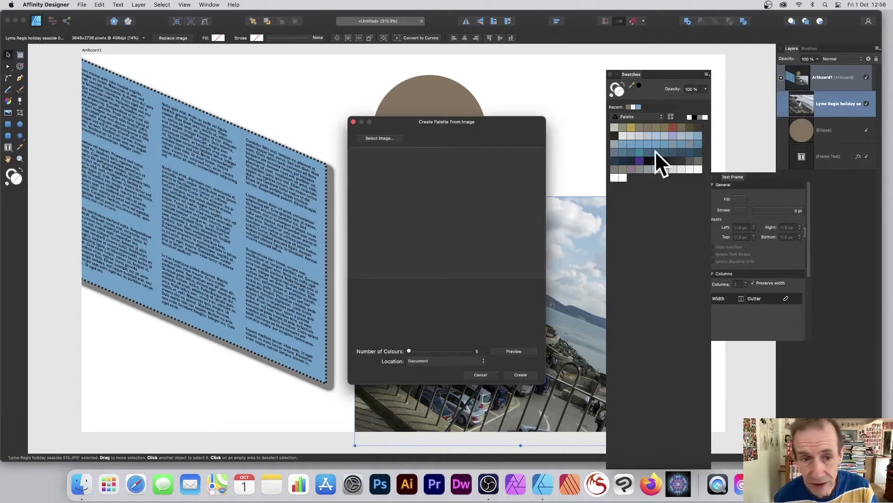
click(379, 138)
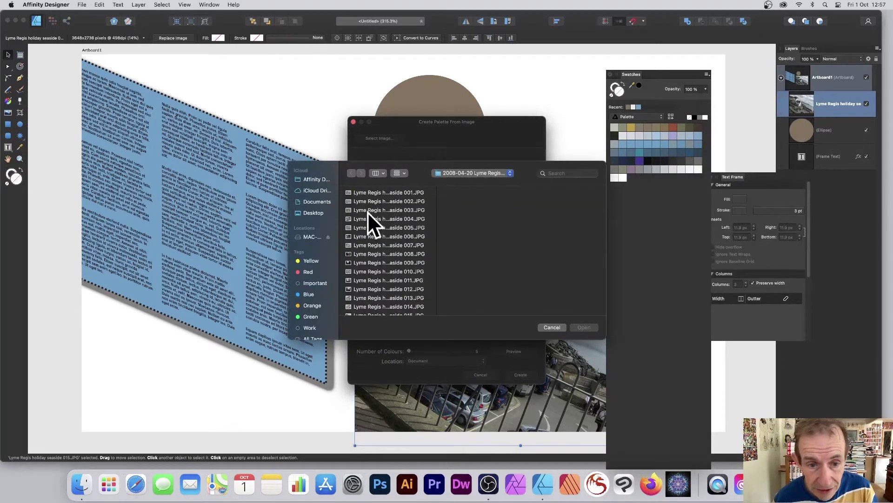
scroll(370, 213, down, 3)
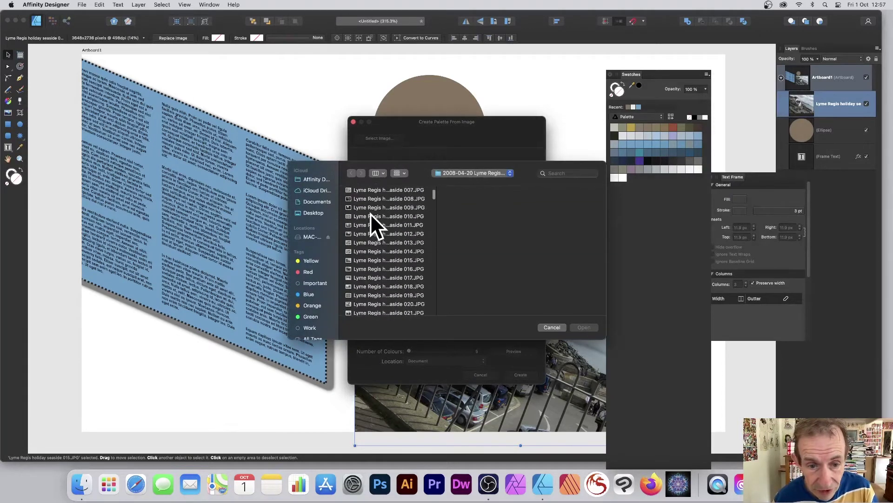
click(384, 260)
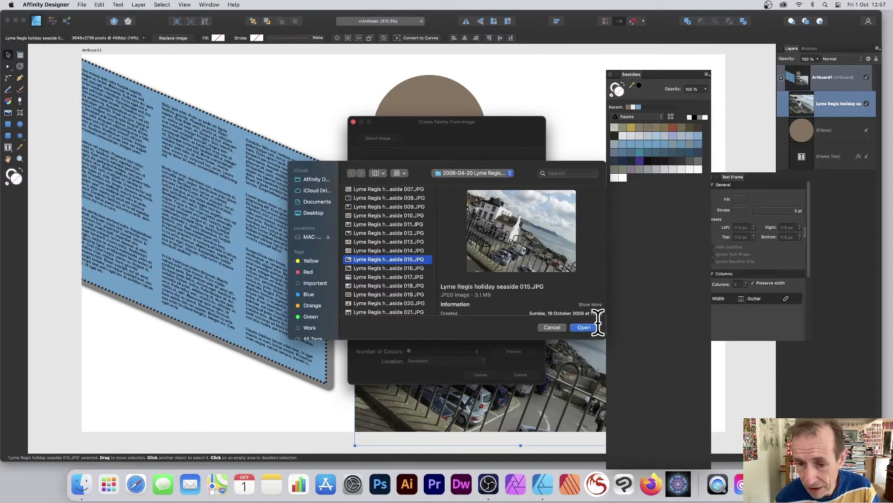
click(584, 327)
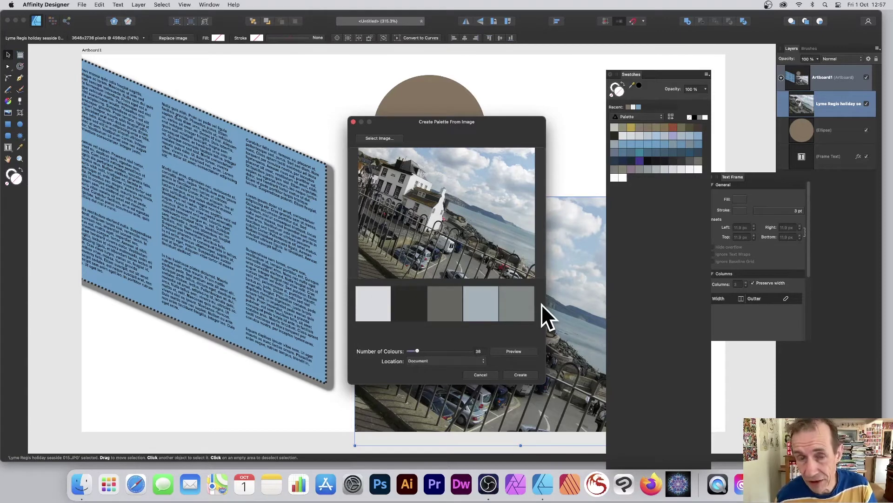
Preview 10 colours, set Location to Application, and create the palette from the photo.
click(514, 351)
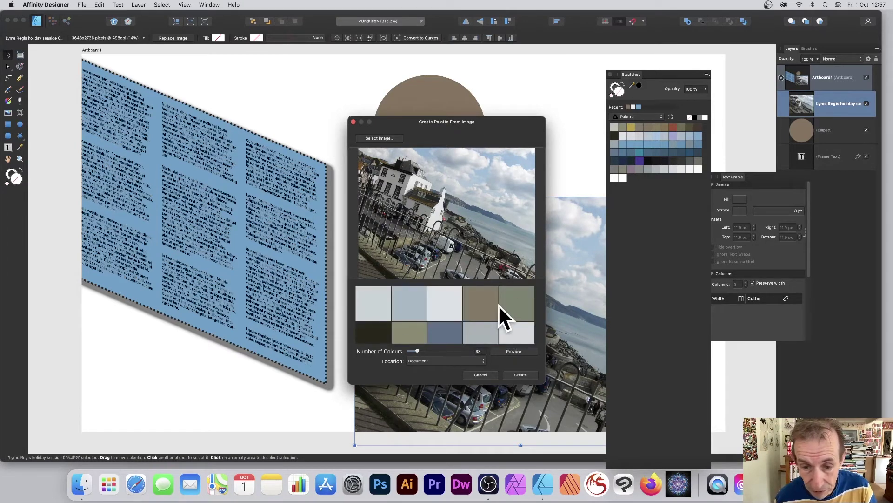
scroll(498, 305, down, 5)
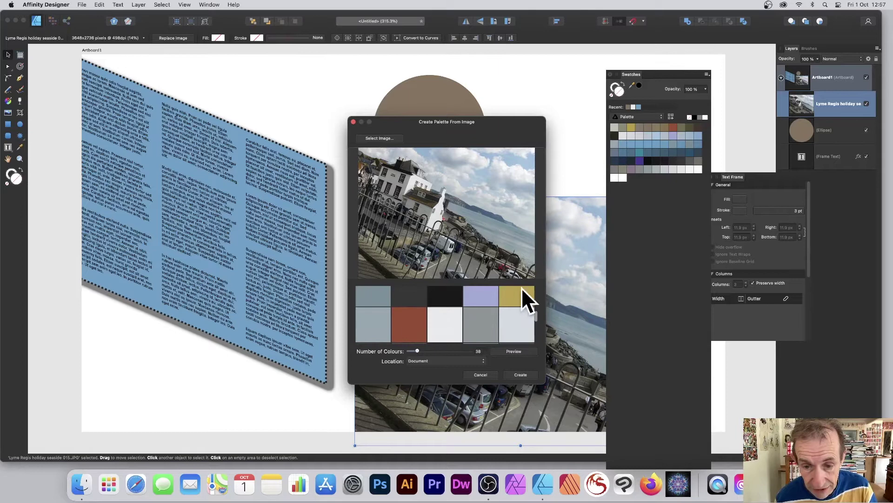
scroll(507, 307, down, 1)
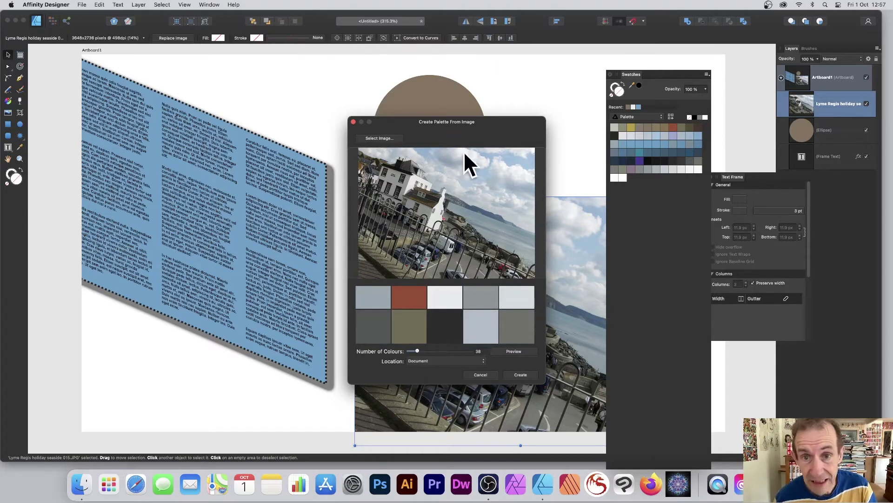
click(431, 360)
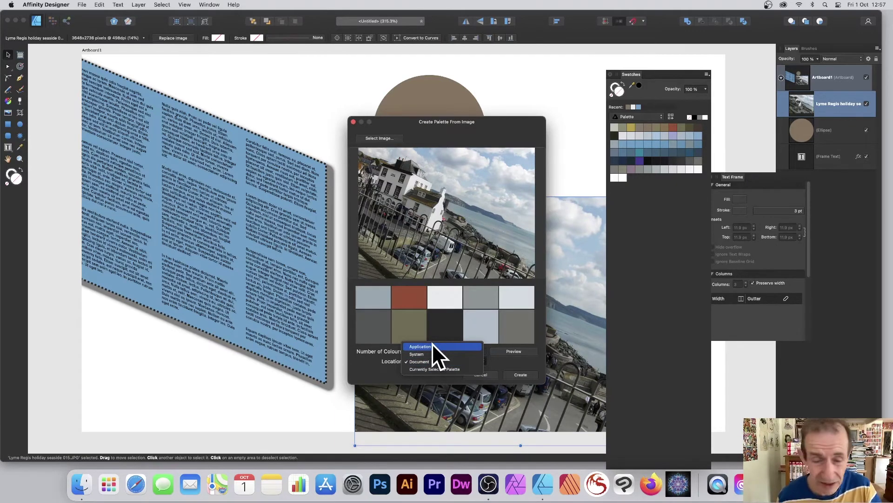
click(432, 343)
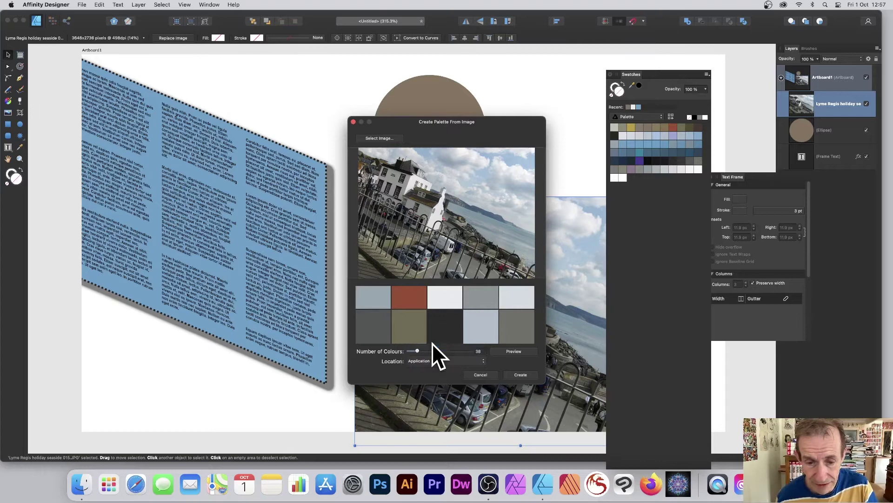
click(521, 375)
click(645, 117)
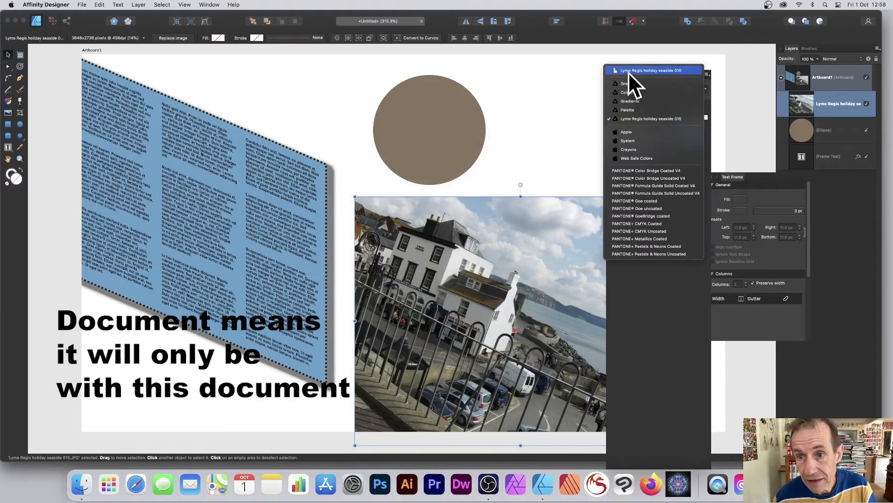
Select the Lyme Regis holiday seaside 015 palette and rename it to 'Seaside'.
click(645, 118)
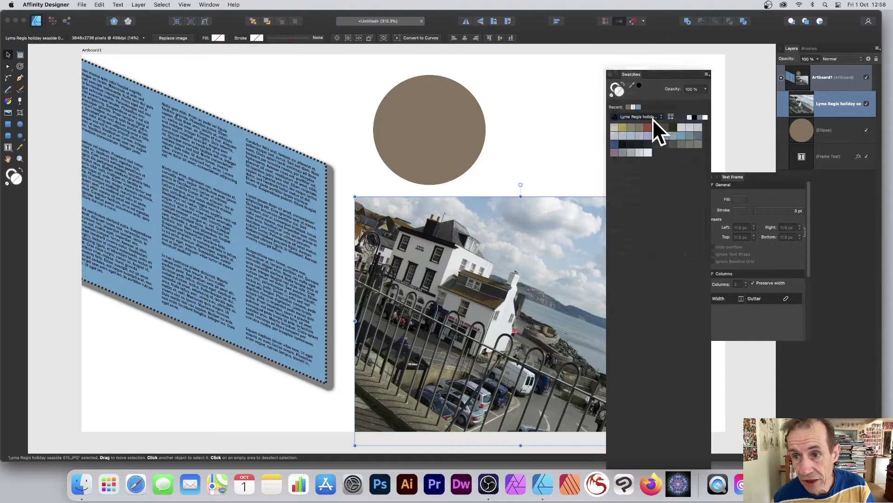
click(706, 73)
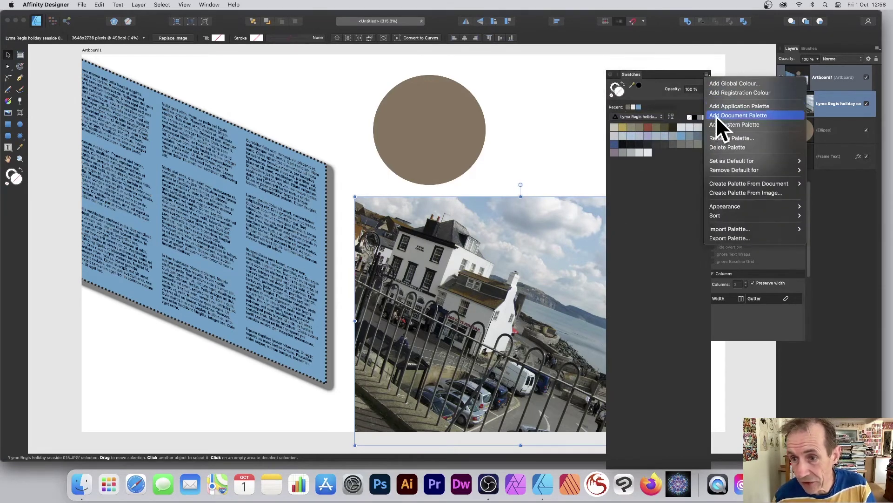
click(719, 137)
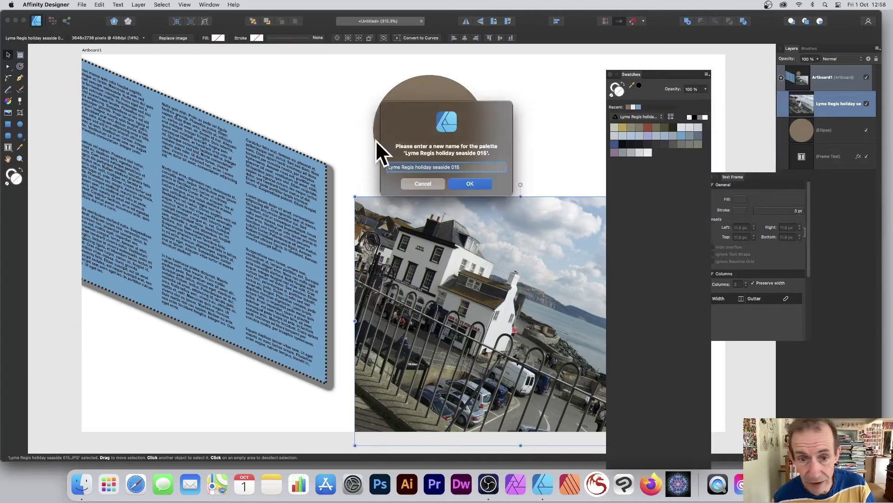
text(Seaside)
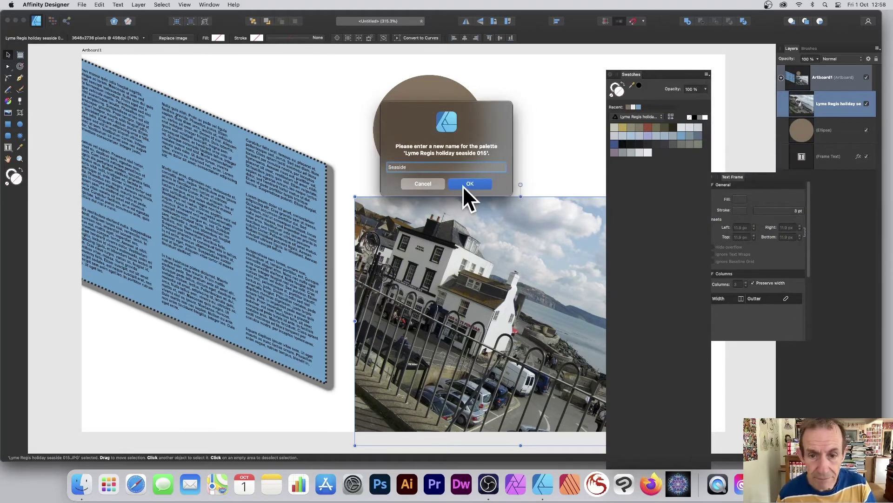
click(471, 183)
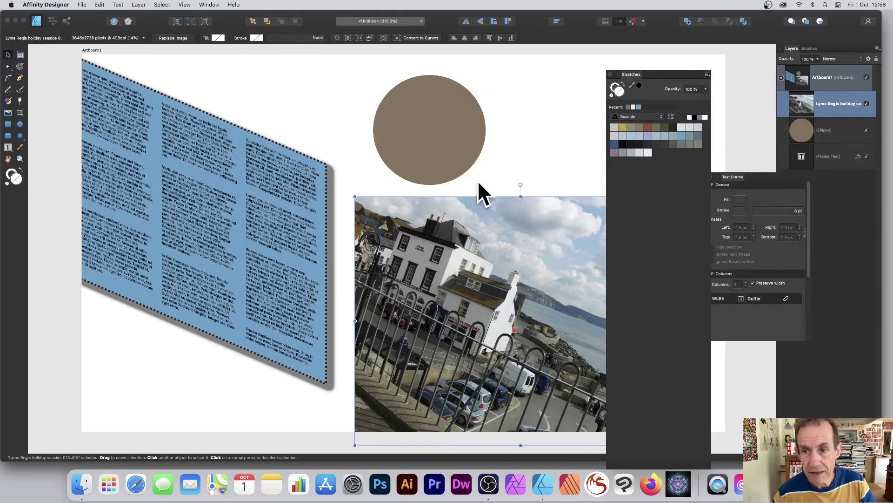
Select the text frame, undo the accidental red colour, and place the Text Frame panel beside Swatches.
click(268, 183)
click(648, 128)
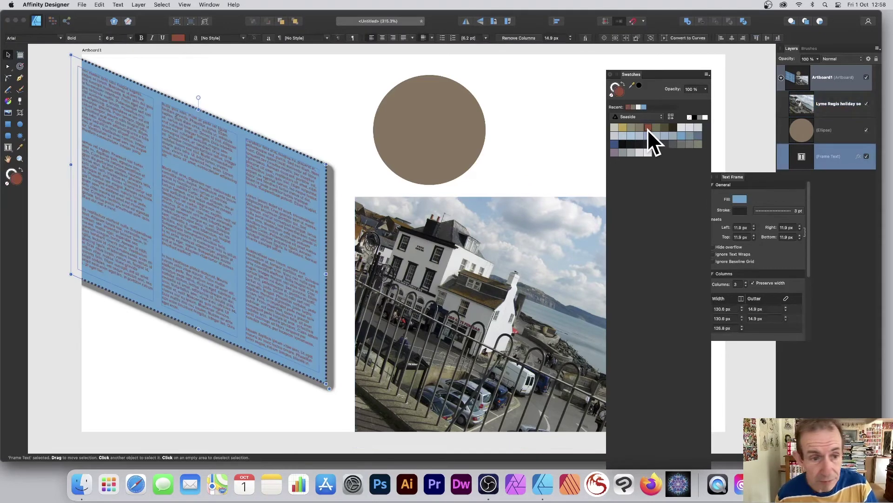
key(super+z)
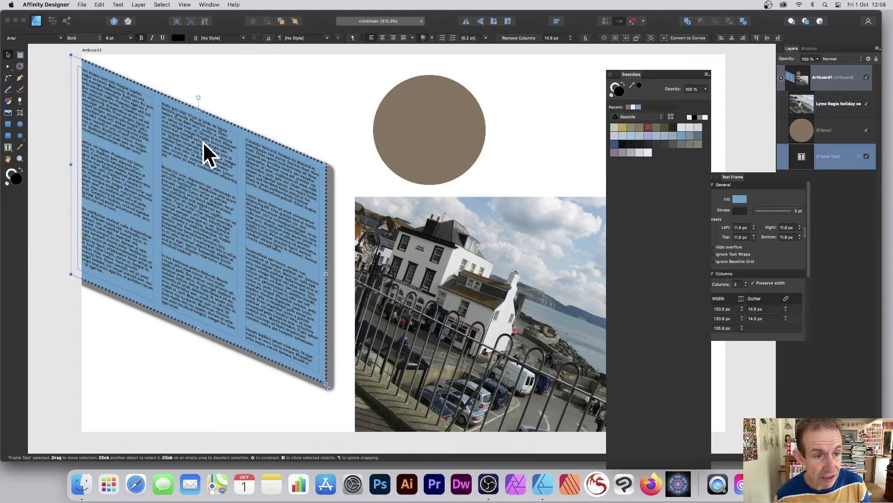
drag(725, 178, 515, 82)
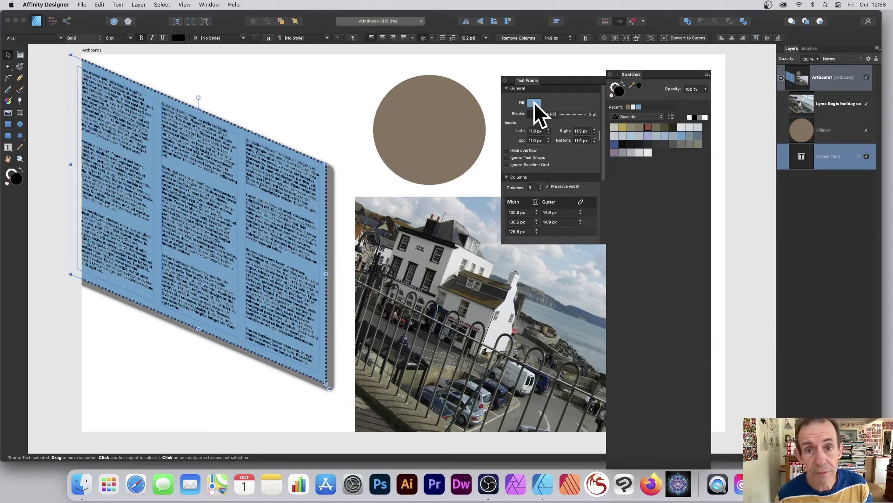
Fill the text frame with a light grey swatch from the Seaside palette.
click(535, 102)
click(540, 114)
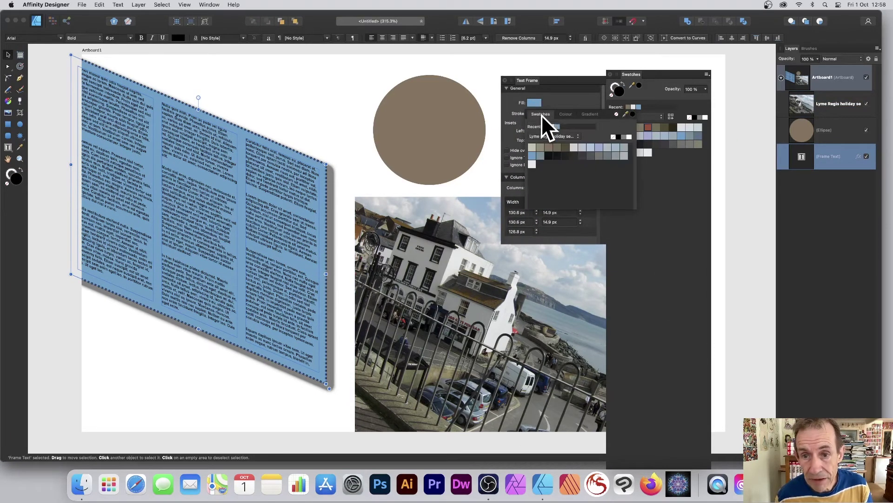
click(563, 135)
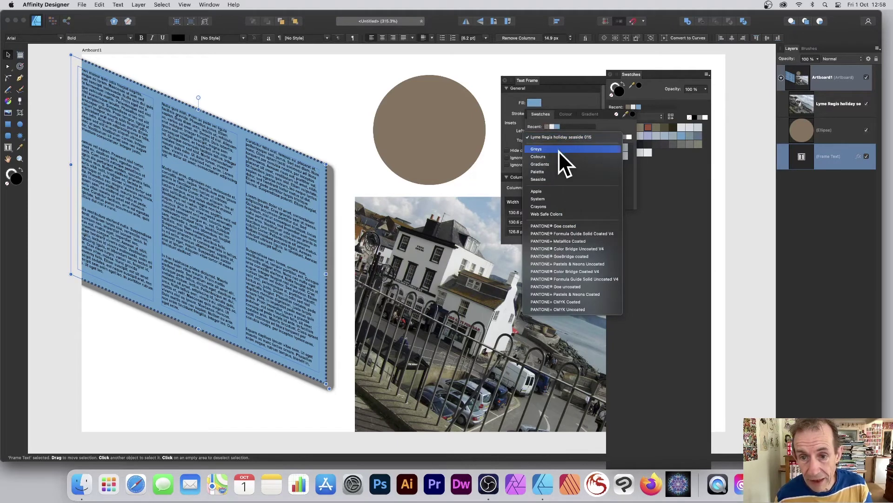
click(543, 178)
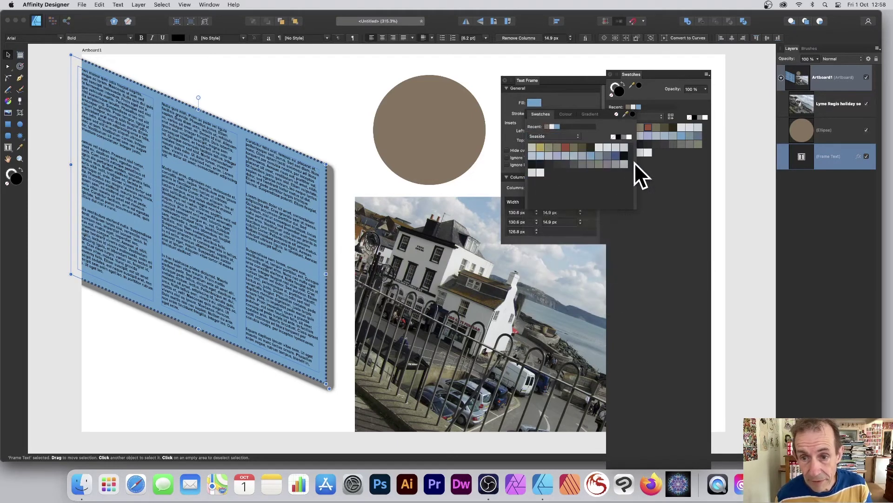
click(599, 156)
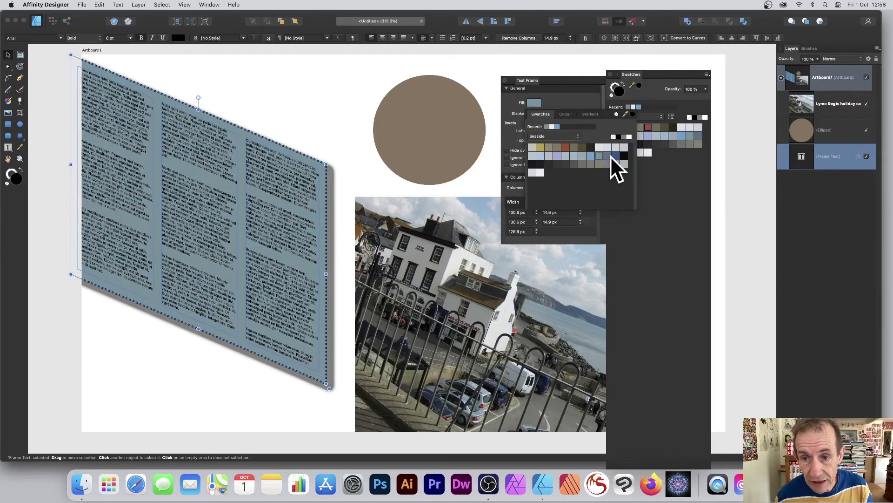
click(610, 155)
click(623, 148)
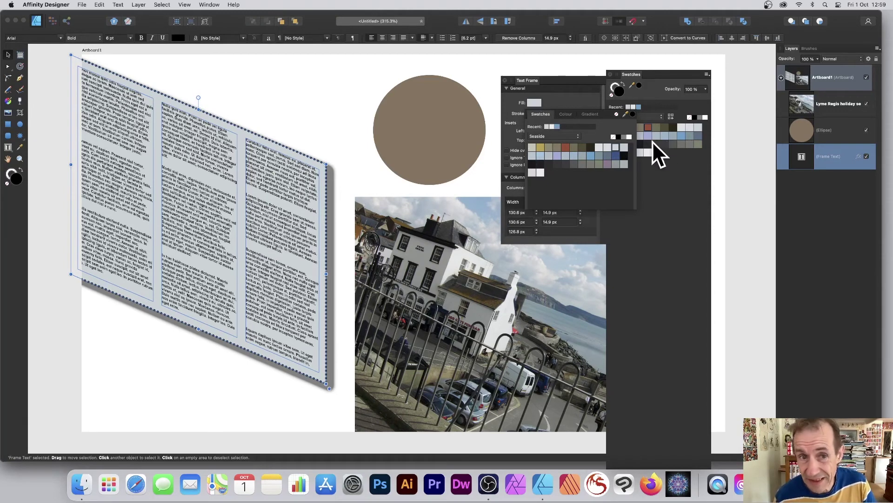
Lay a diagonal linear gradient across the circle with the Fill tool.
click(421, 106)
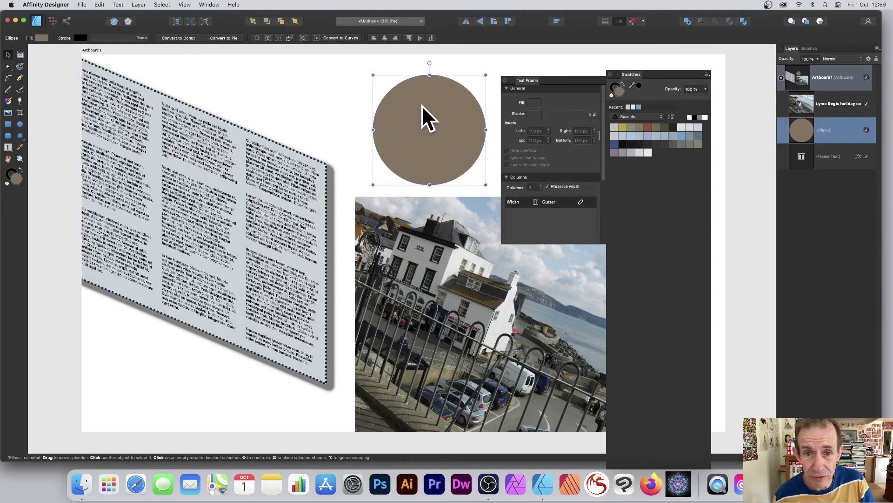
click(8, 101)
drag(375, 93, 477, 157)
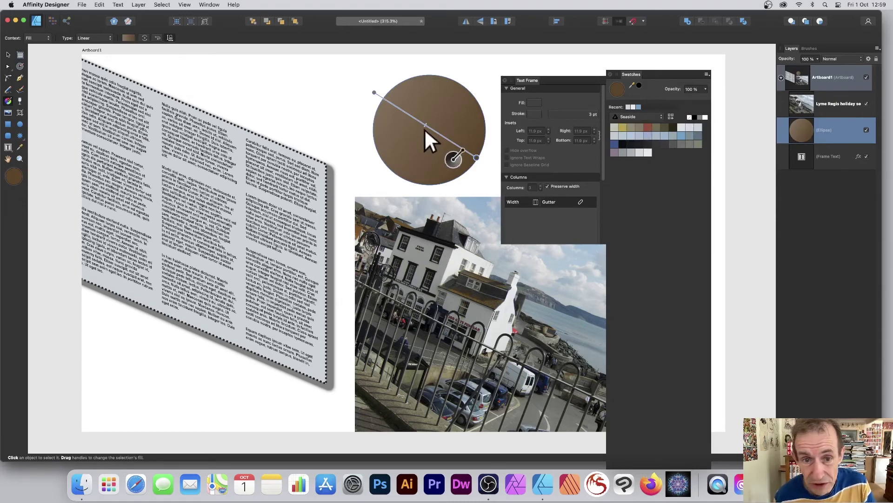
Add gold, grey-blue and light-blue Seaside gradient stops, then enlarge the circle to about 390 px wide.
click(401, 110)
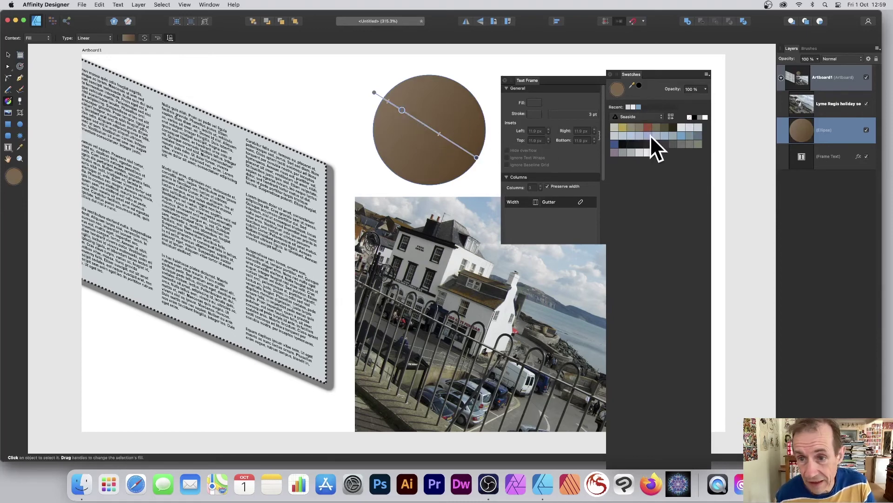
click(623, 126)
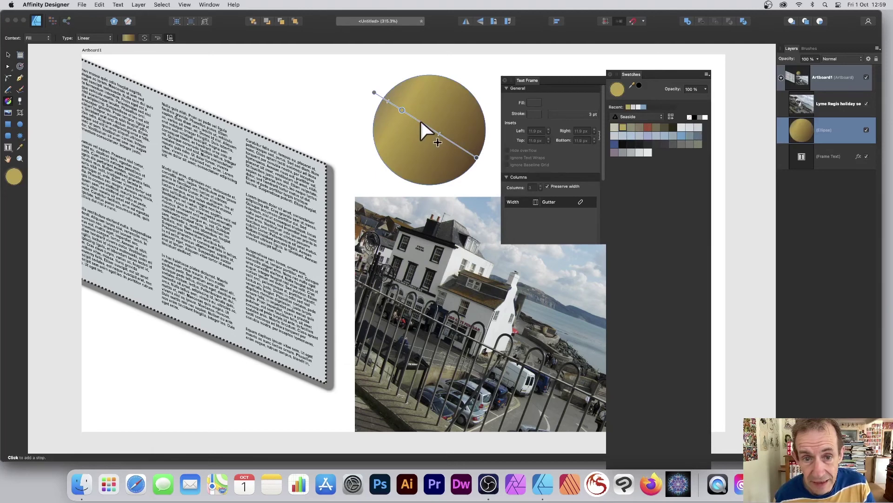
click(421, 122)
click(632, 135)
click(439, 133)
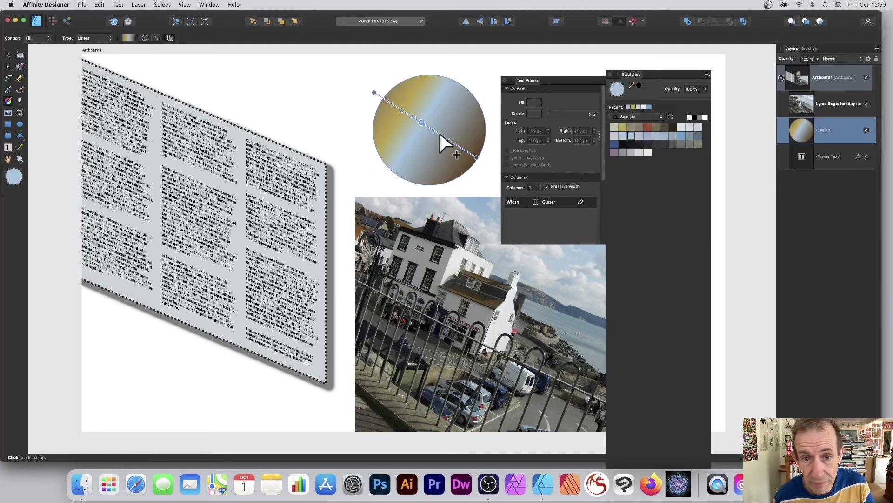
click(666, 135)
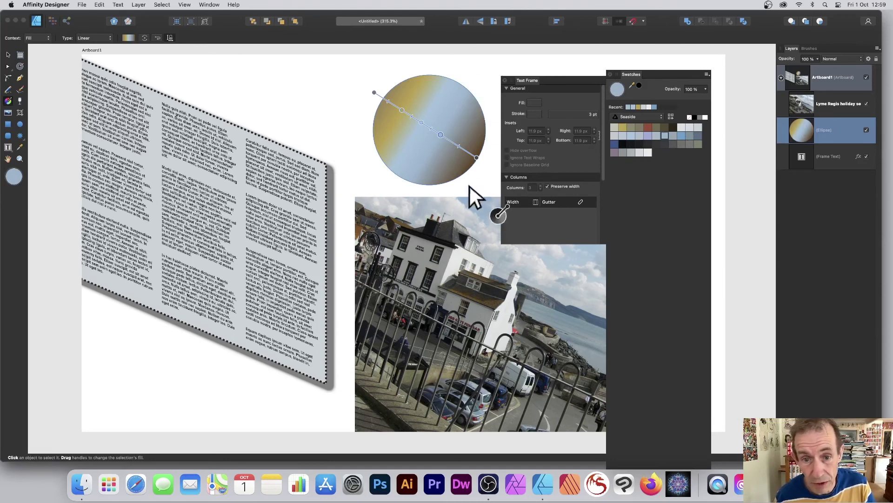
click(9, 55)
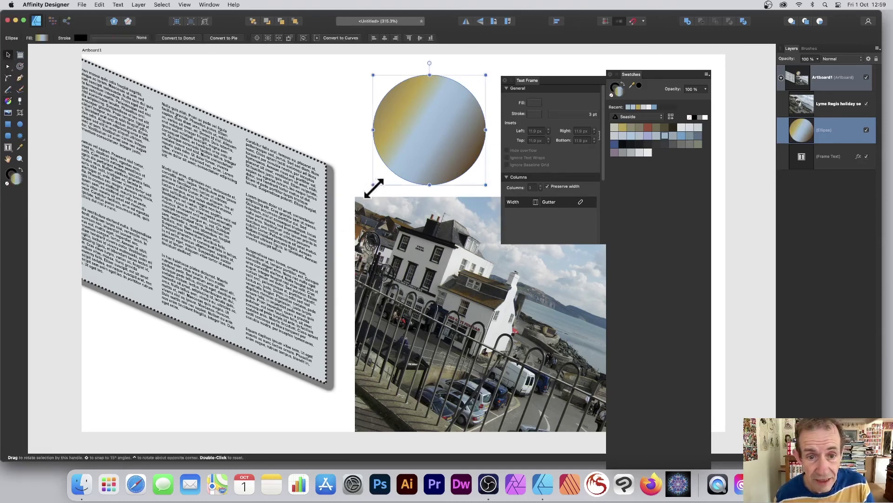
drag(372, 185, 253, 321)
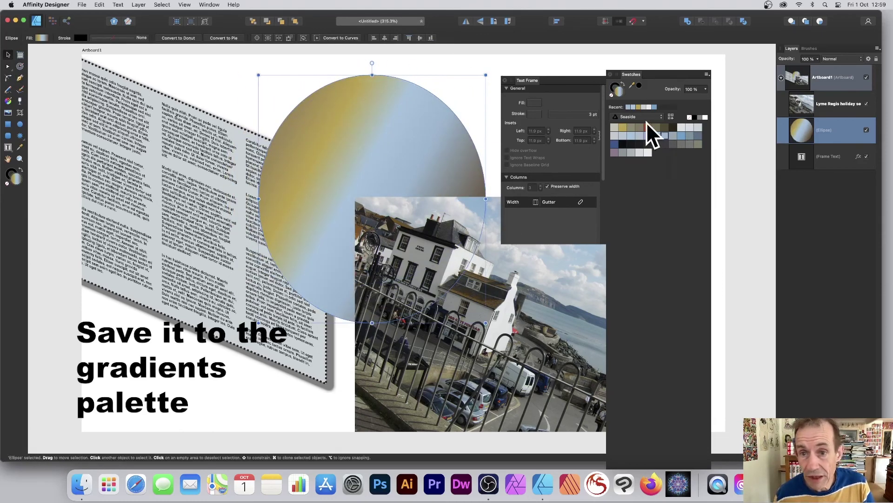